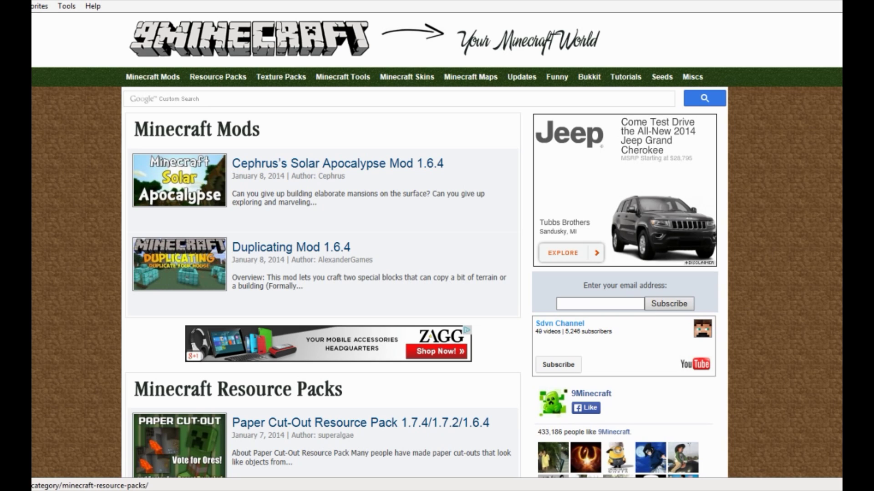
# - Open the Magic Launcher 1.7.4/1.7.2/1.6.4/1.6.2/1.5.2 page from the site's Minecraft 1.7.4 tools
pyautogui.moveTo(343, 77)
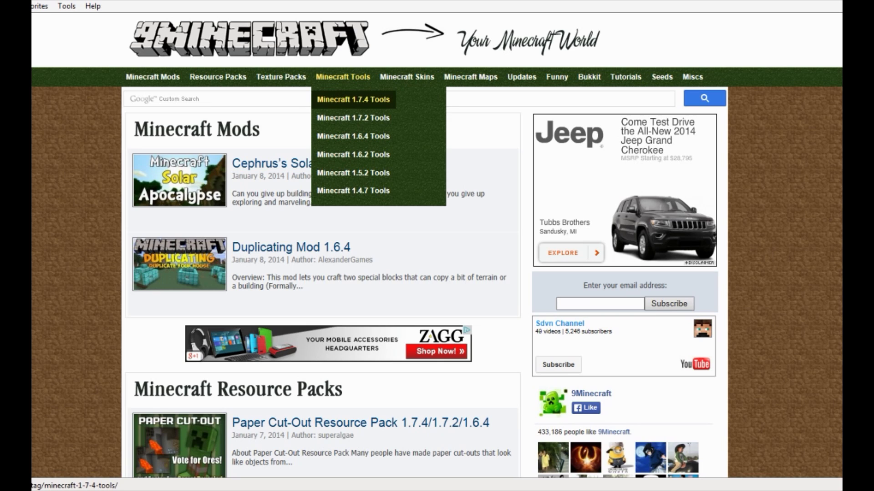
pyautogui.click(353, 99)
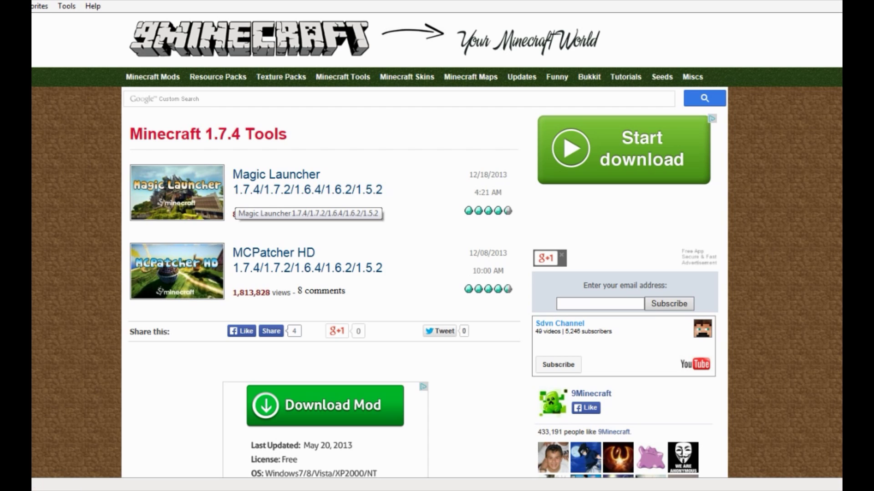
pyautogui.click(237, 191)
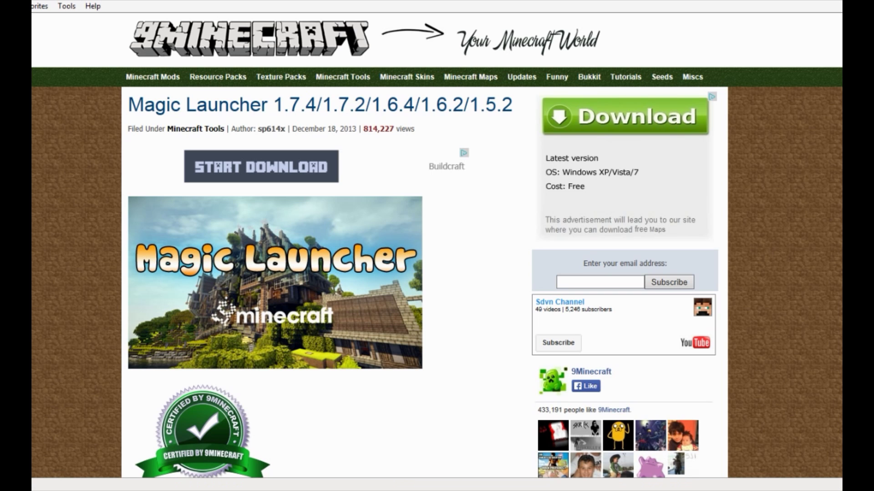
# - Look through the Magic Launcher page's description, screenshots, features, how-to video and the download links for 1.7+ and 1.6+
pyautogui.scroll(-10, 437, 246)
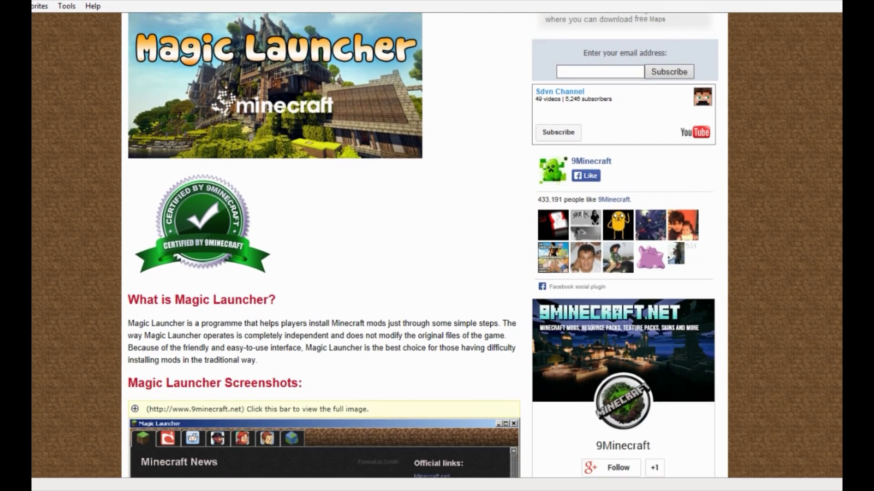
pyautogui.scroll(-1, 437, 246)
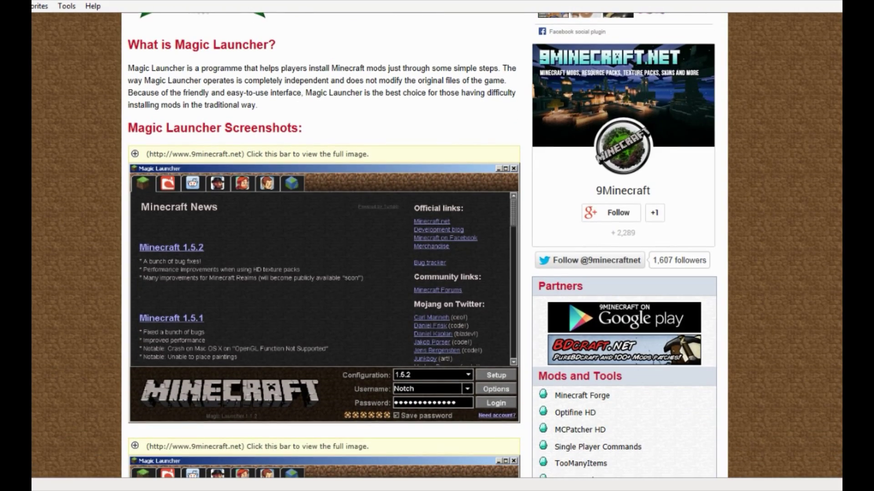
pyautogui.scroll(-17, 436, 246)
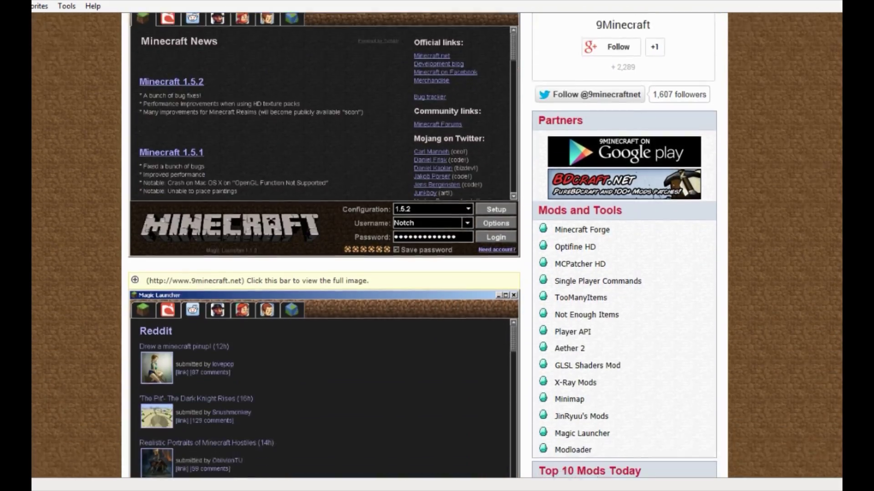
pyautogui.scroll(-20, 436, 246)
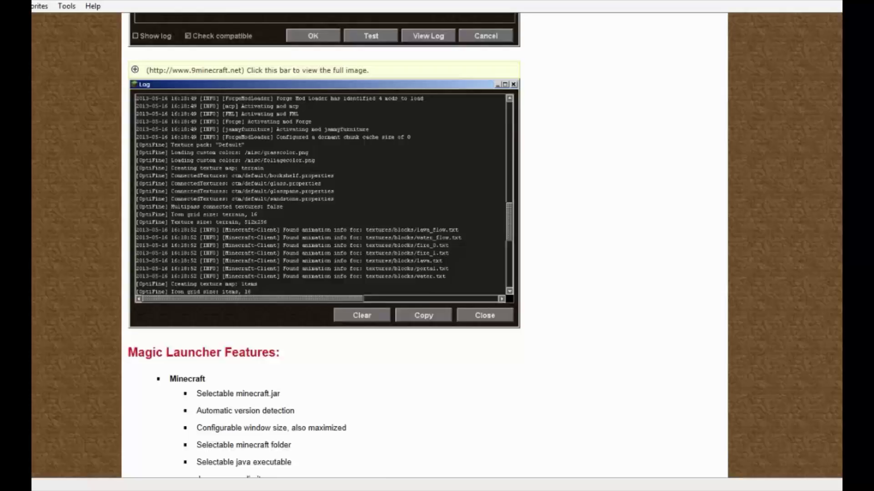
pyautogui.scroll(-14, 437, 245)
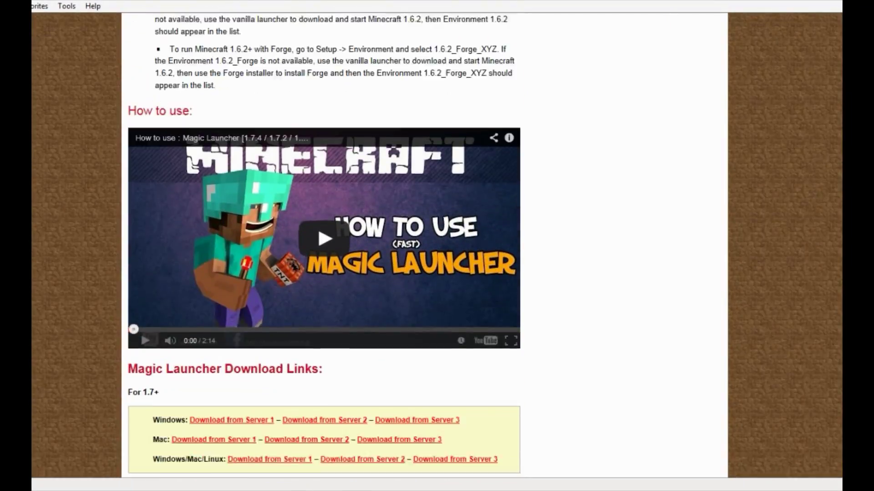
pyautogui.scroll(2, 437, 247)
pyautogui.scroll(2, 437, 246)
pyautogui.scroll(-9, 436, 246)
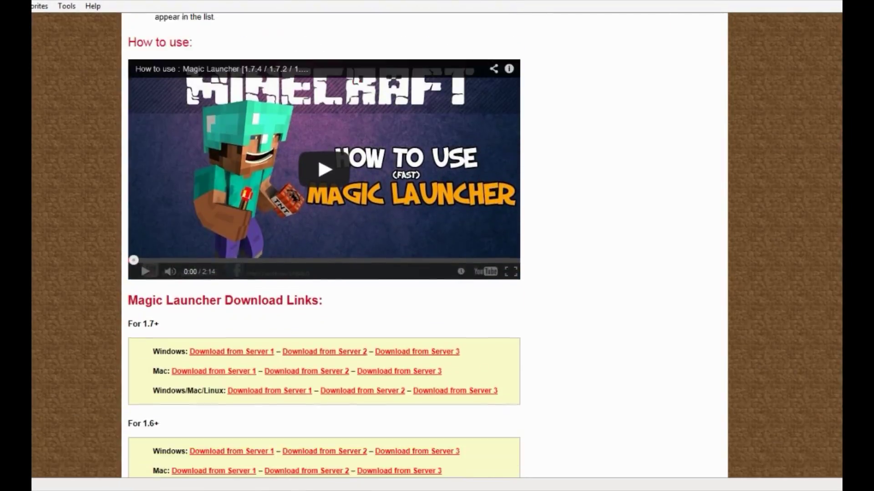
pyautogui.scroll(3, 437, 246)
pyautogui.scroll(-6, 436, 246)
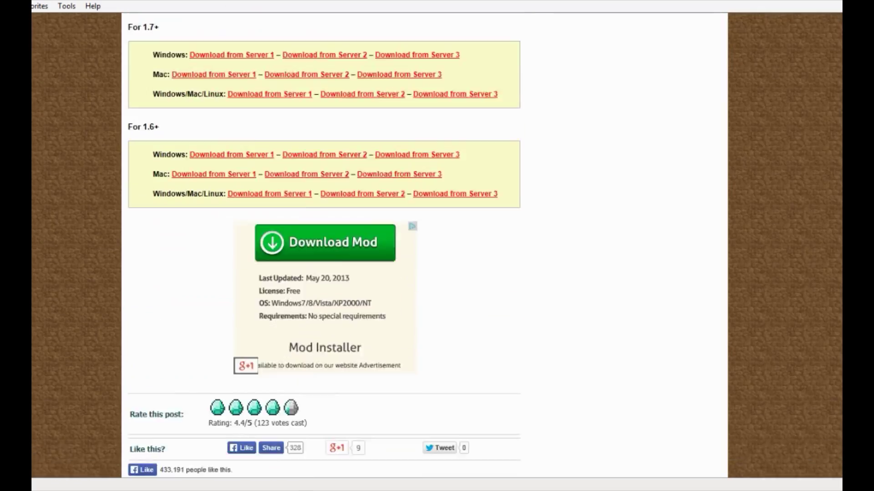
pyautogui.scroll(1, 436, 246)
pyautogui.scroll(8, 324, 245)
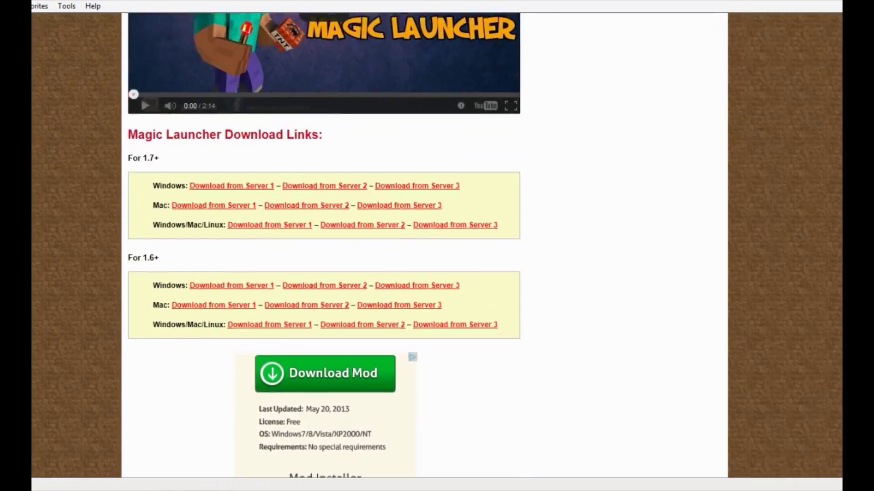
pyautogui.scroll(-7, 324, 245)
pyautogui.scroll(6, 324, 245)
pyautogui.scroll(6, 324, 245)
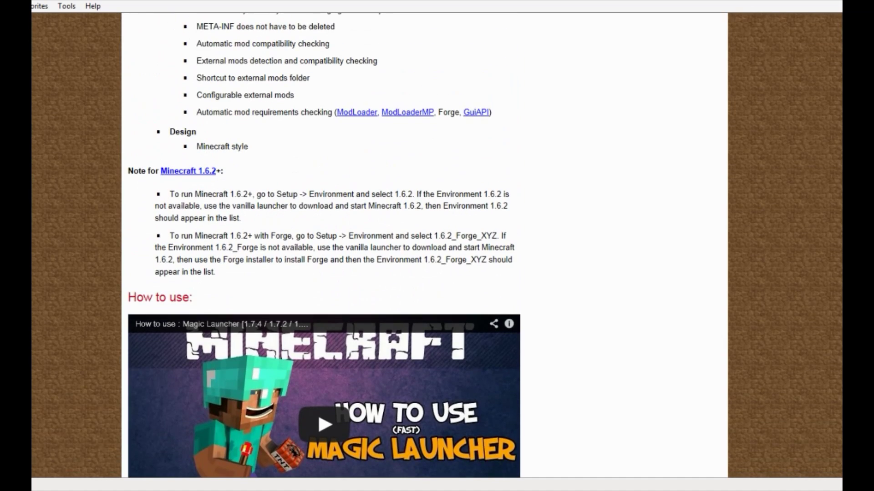
# - Open a Magic Launcher download page, recheck the list of download links and return to the download page
pyautogui.scroll(-11, 324, 246)
pyautogui.scroll(-1, 325, 246)
pyautogui.scroll(1, 325, 246)
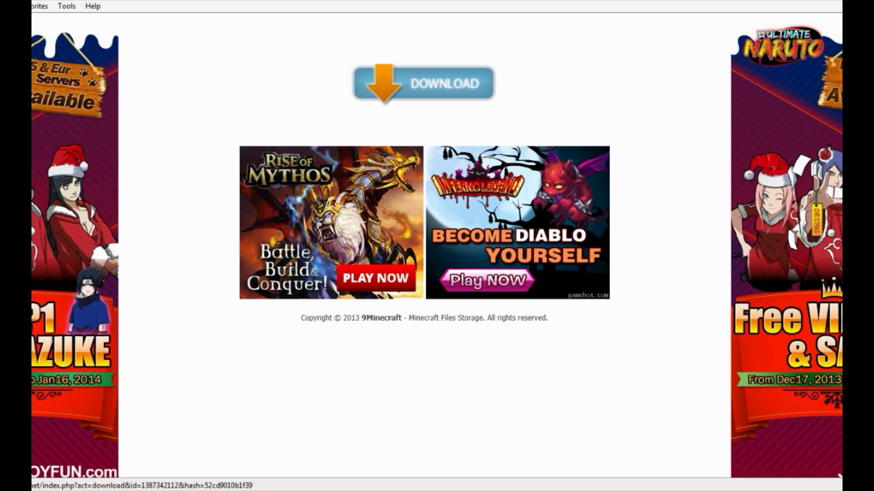
pyautogui.hotkey('alt', 'Left')
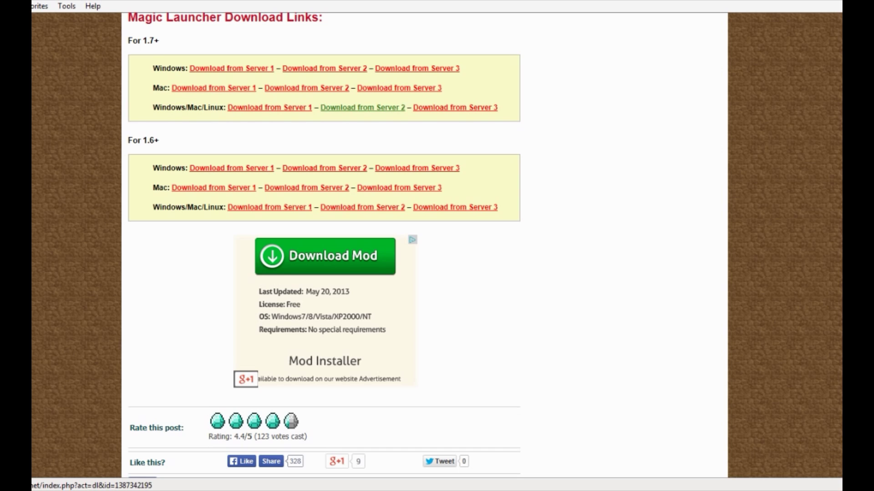
pyautogui.hotkey('alt', 'Right')
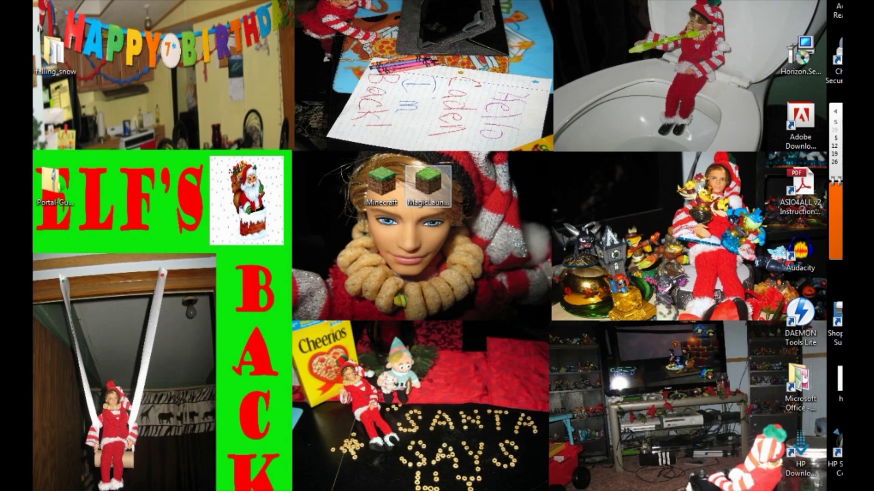
# - Run the Minecraft launcher from the desktop, accepting the security warning
pyautogui.click(381, 184)
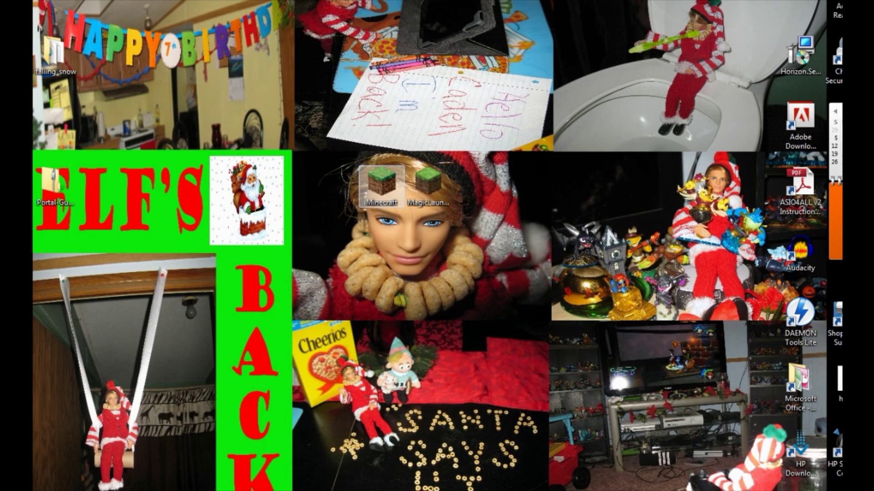
pyautogui.click(428, 184)
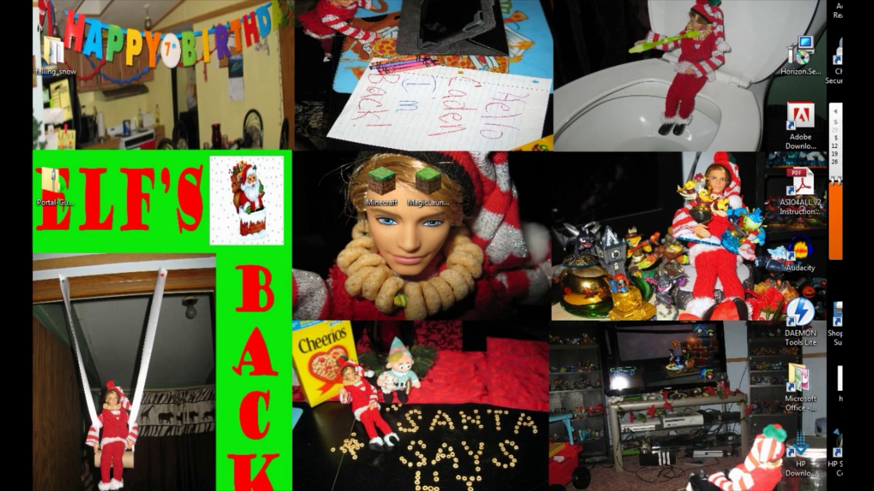
pyautogui.doubleClick(381, 185)
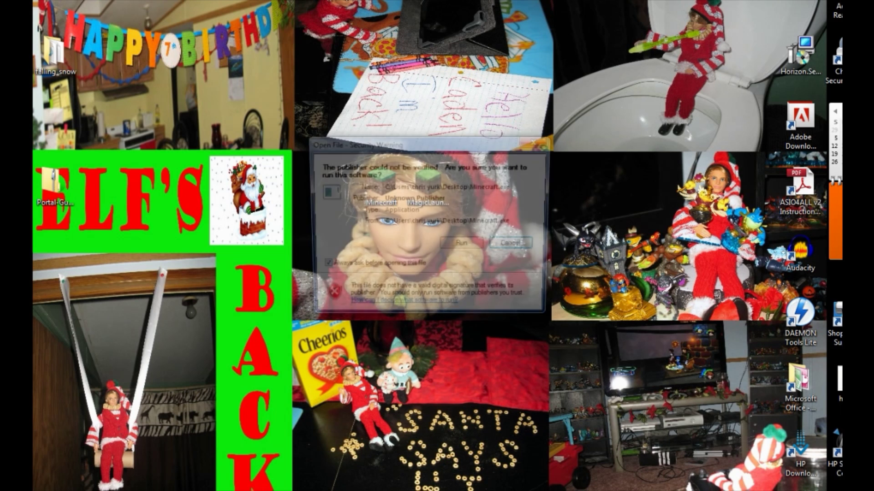
pyautogui.click(464, 246)
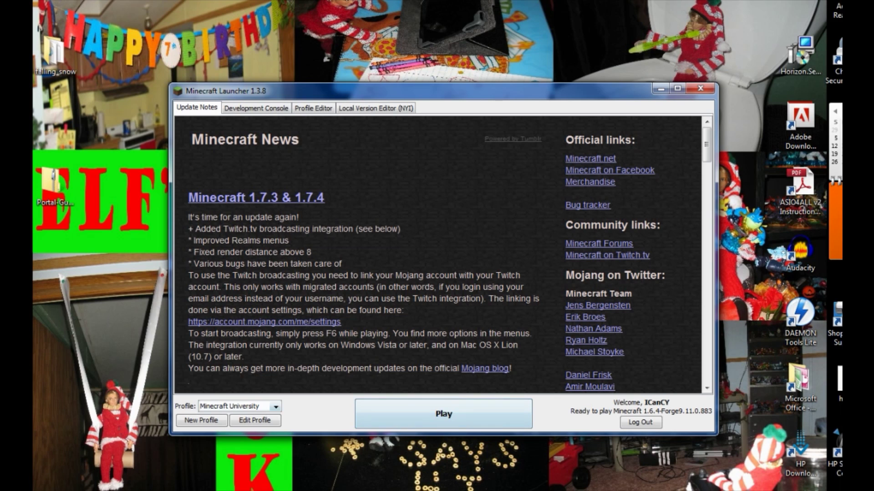
# - Start Minecraft 1.7.4 once with the profile named after the signed-in player and close the game at its title screen
pyautogui.click(275, 406)
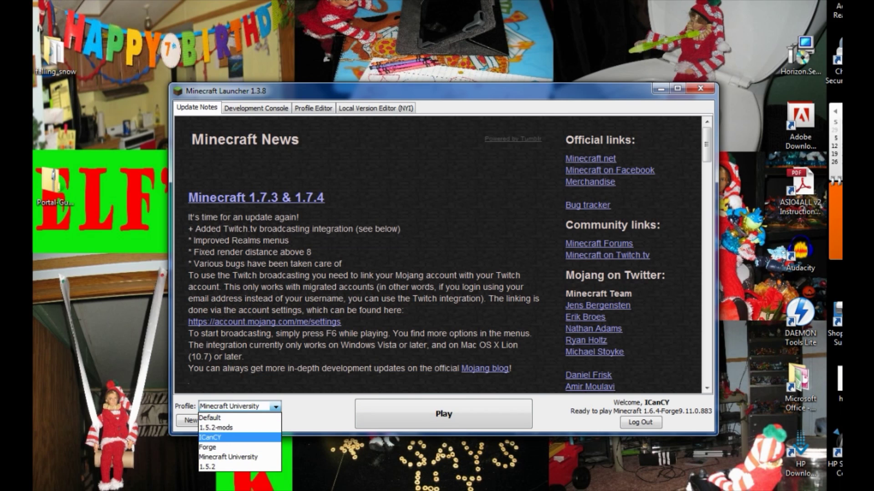
pyautogui.click(218, 438)
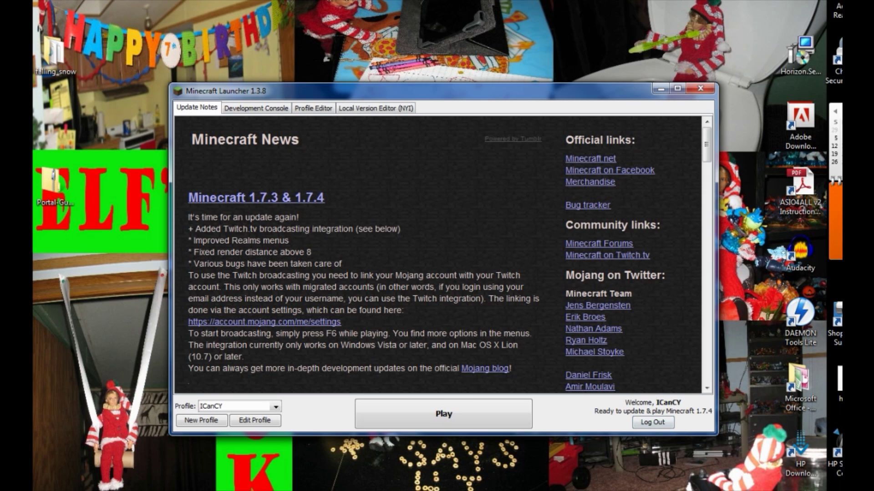
pyautogui.click(444, 415)
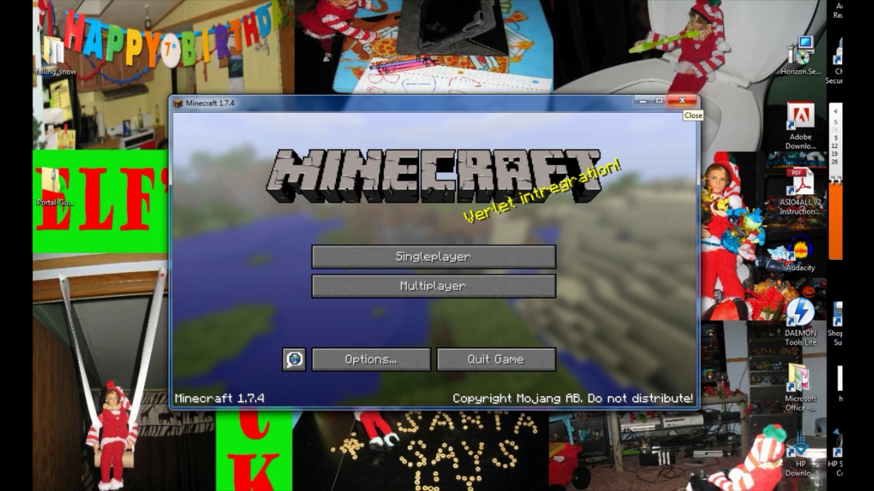
pyautogui.click(682, 101)
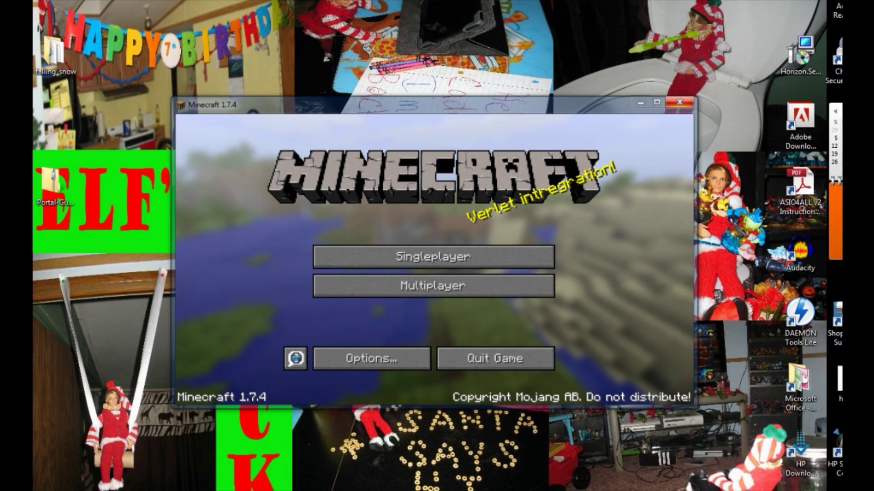
# - Run MagicLauncher_1.2.5.exe from the desktop, accepting the security warning, and open its mod setup
pyautogui.doubleClick(428, 186)
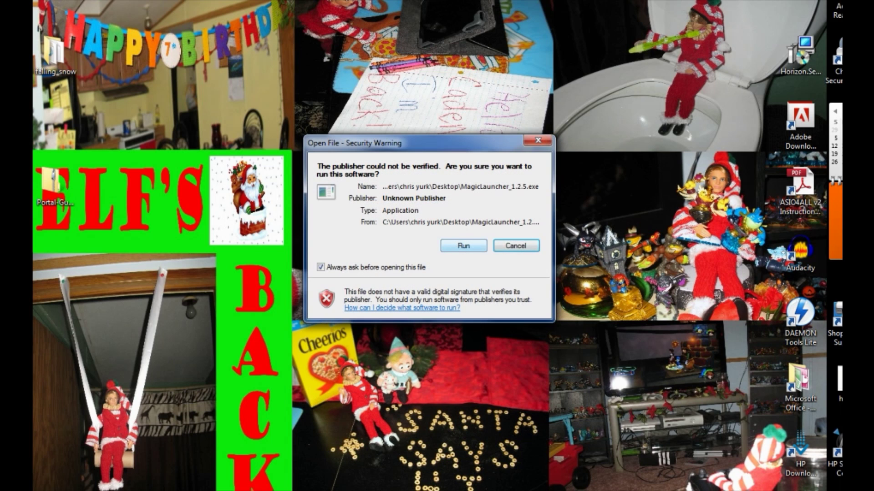
pyautogui.click(463, 246)
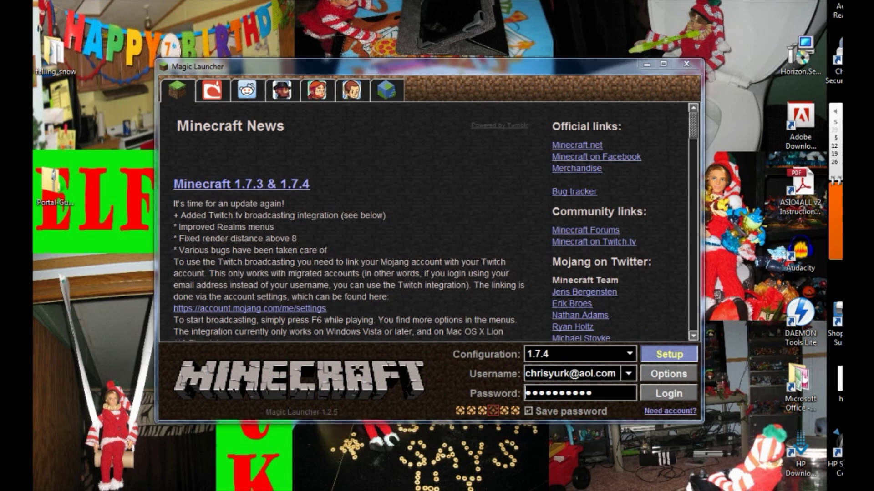
pyautogui.click(668, 354)
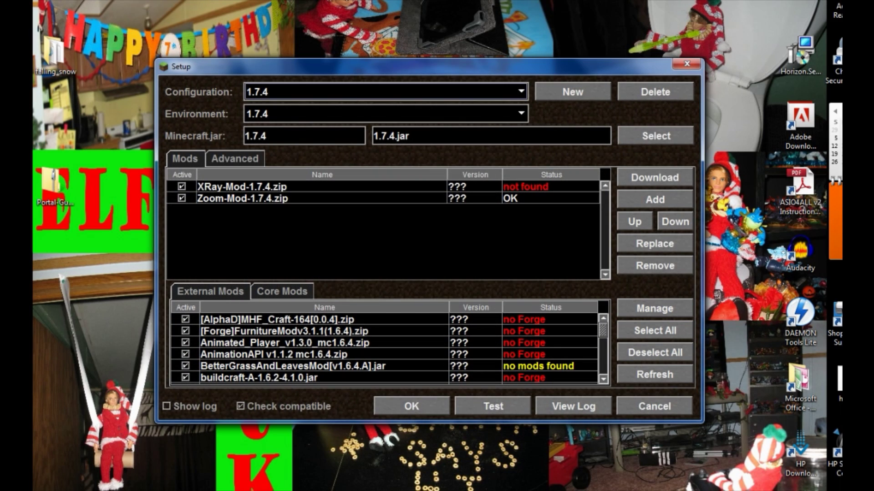
# - Select the 1.7.4 configuration and review the available environments, keeping 1.7.4
pyautogui.click(520, 91)
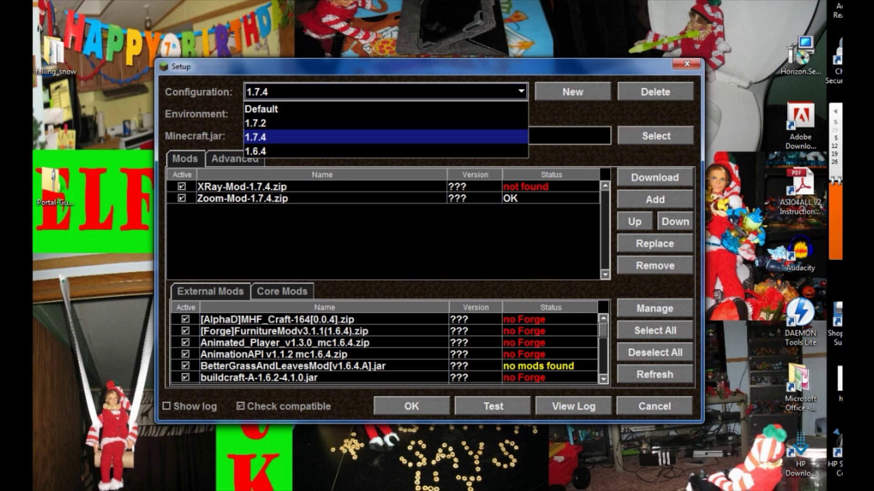
pyautogui.click(386, 137)
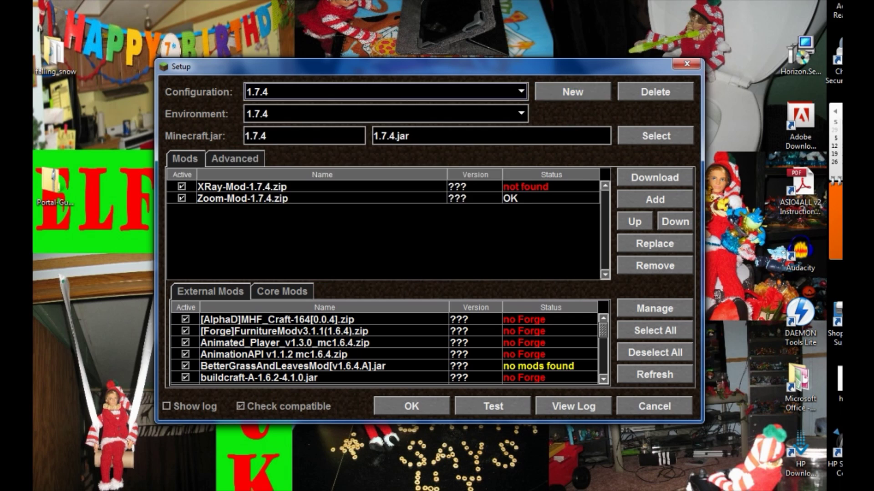
pyautogui.click(521, 114)
pyautogui.press('Down')
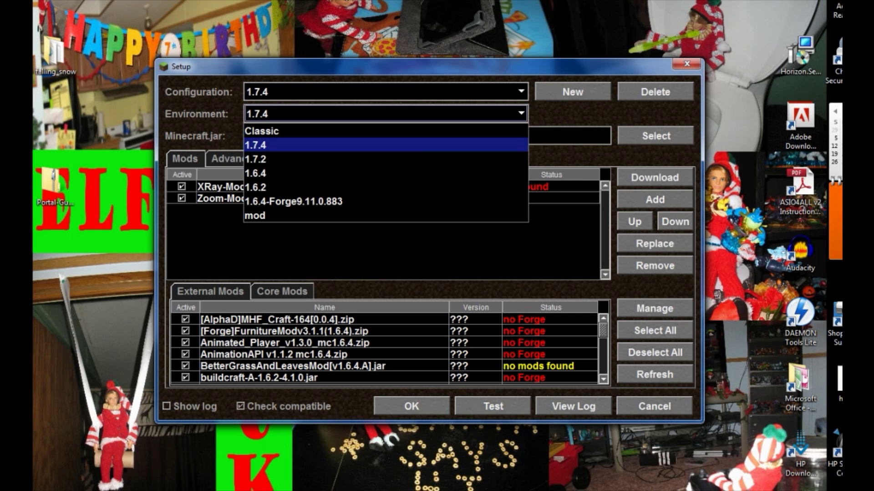
pyautogui.press('Up')
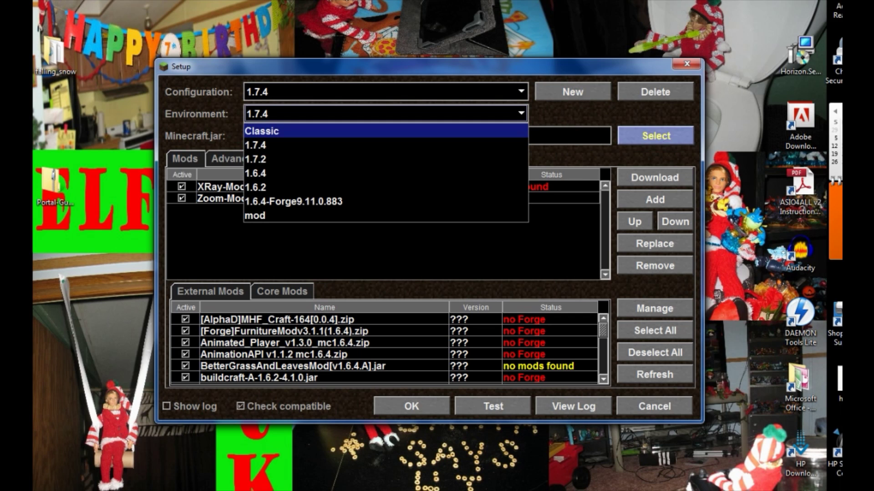
pyautogui.press('Escape')
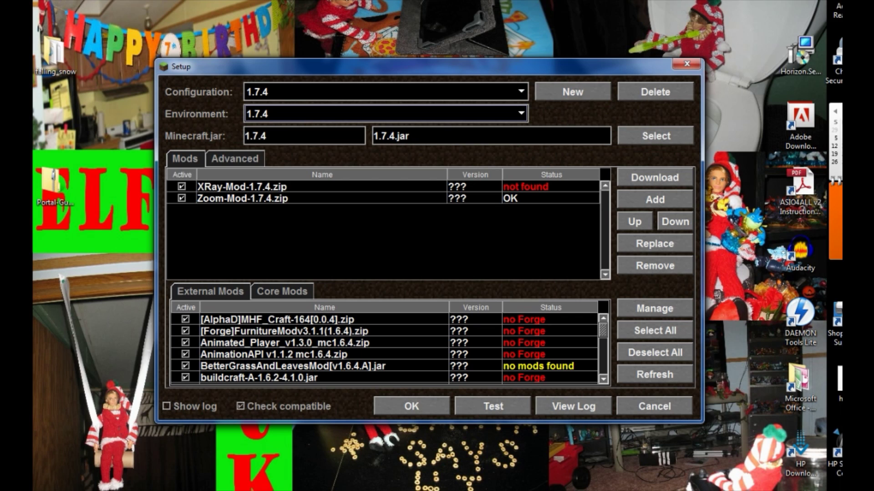